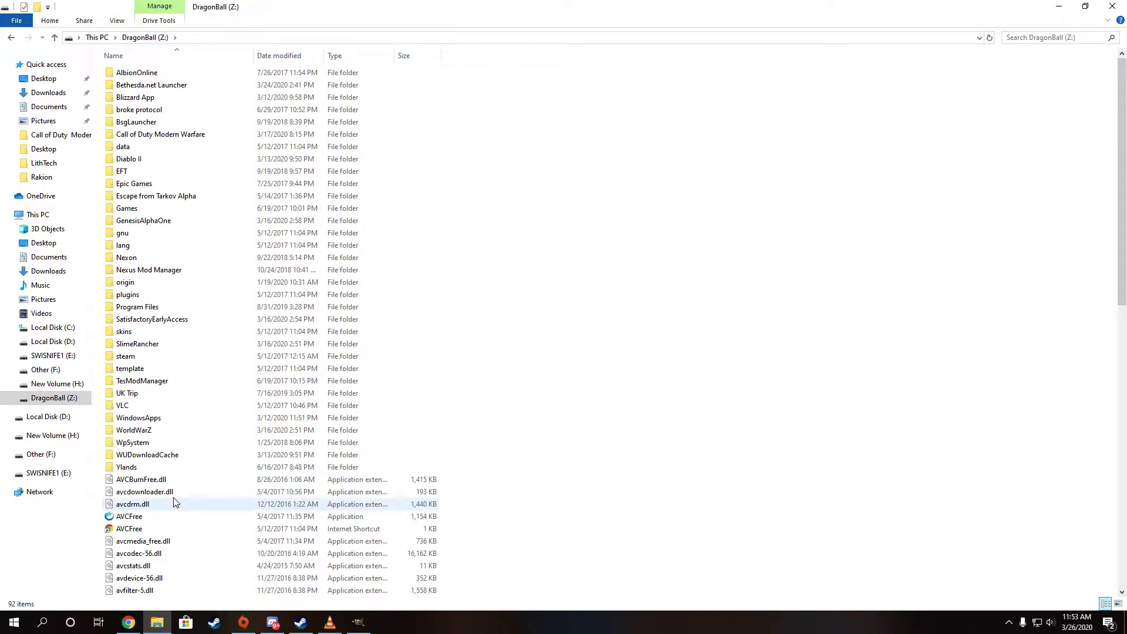
Navigate through steam, steamapps, common and Rakion into the Scripts folder
{"action": "double_click", "coordinate": [139, 357]}
{"action": "double_click", "coordinate": [132, 72]}
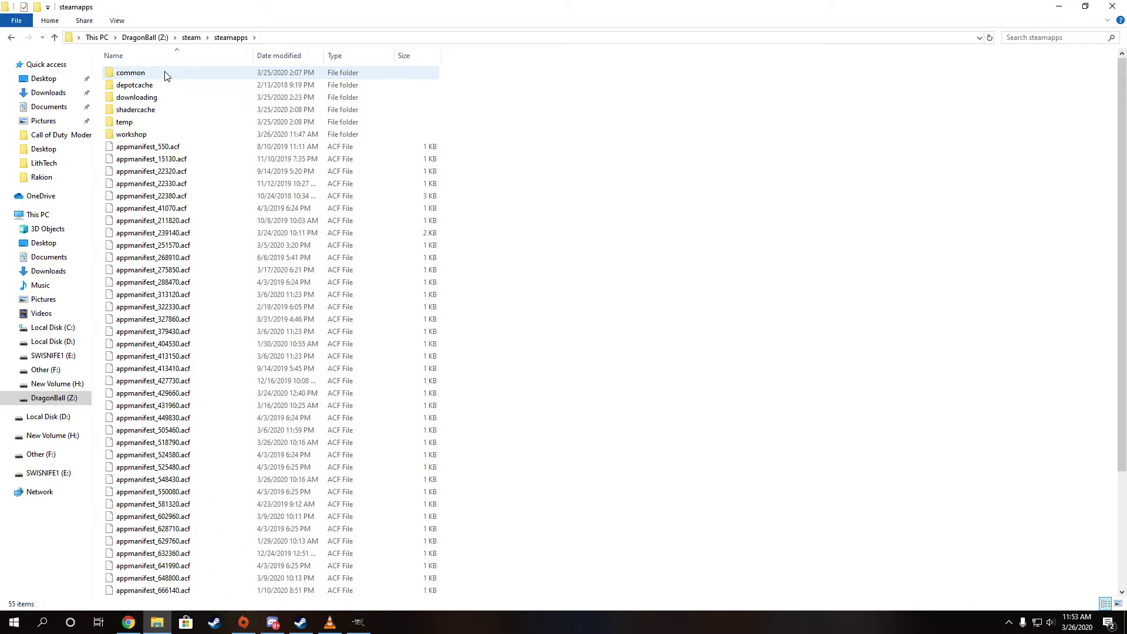
{"action": "double_click", "coordinate": [131, 72]}
{"action": "scroll", "coordinate": [202, 361], "scroll_direction": "down", "scroll_amount": 5}
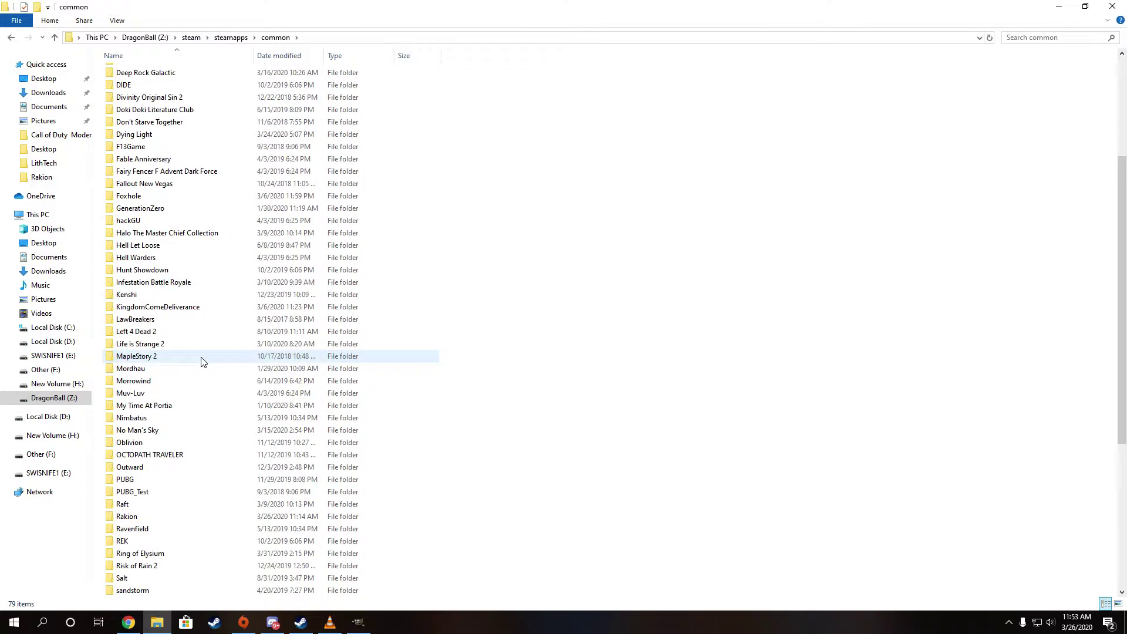
{"action": "scroll", "coordinate": [202, 361], "scroll_direction": "down", "scroll_amount": 3}
{"action": "scroll", "coordinate": [202, 361], "scroll_direction": "down", "scroll_amount": 3}
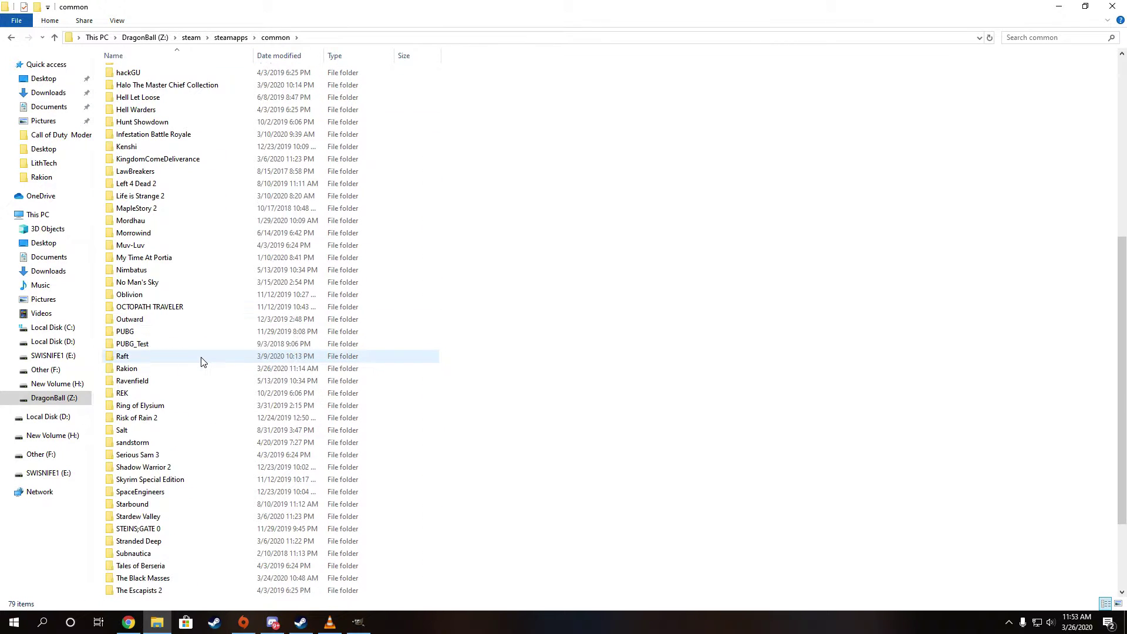
{"action": "double_click", "coordinate": [170, 372]}
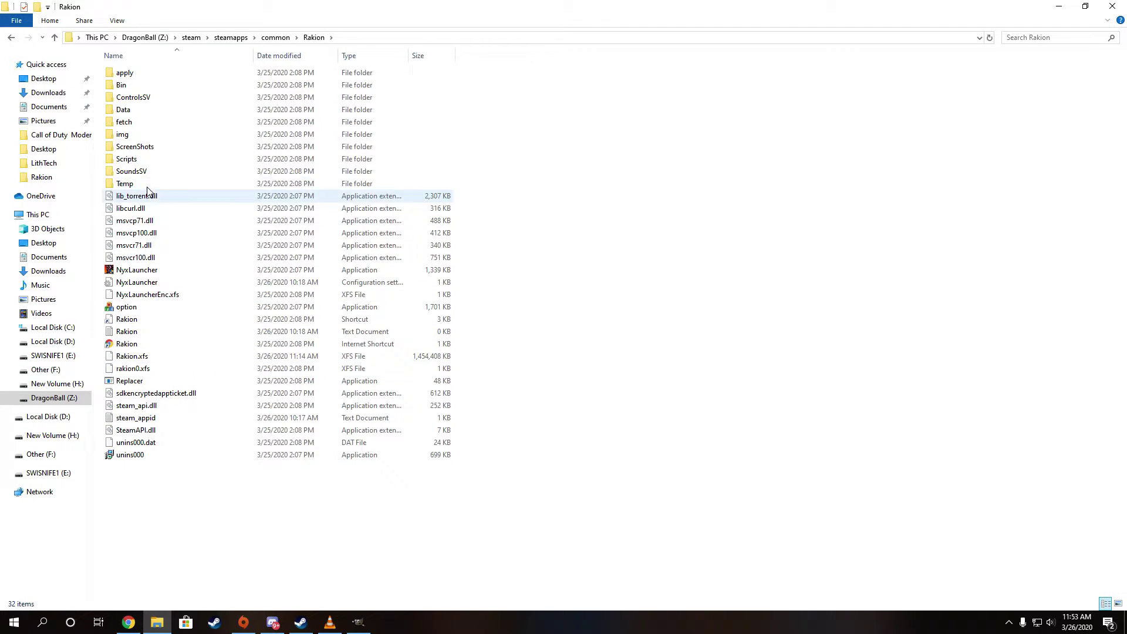
{"action": "double_click", "coordinate": [126, 159]}
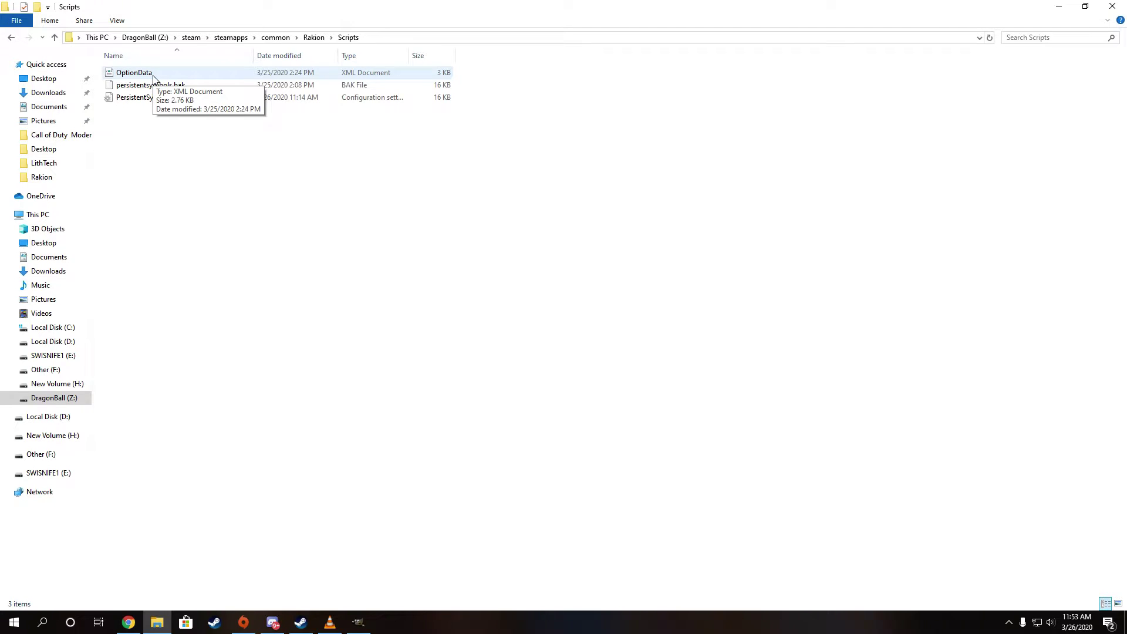
Refresh the Scripts listing and open the OptionData file with Notepad
{"action": "right_click", "coordinate": [155, 84]}
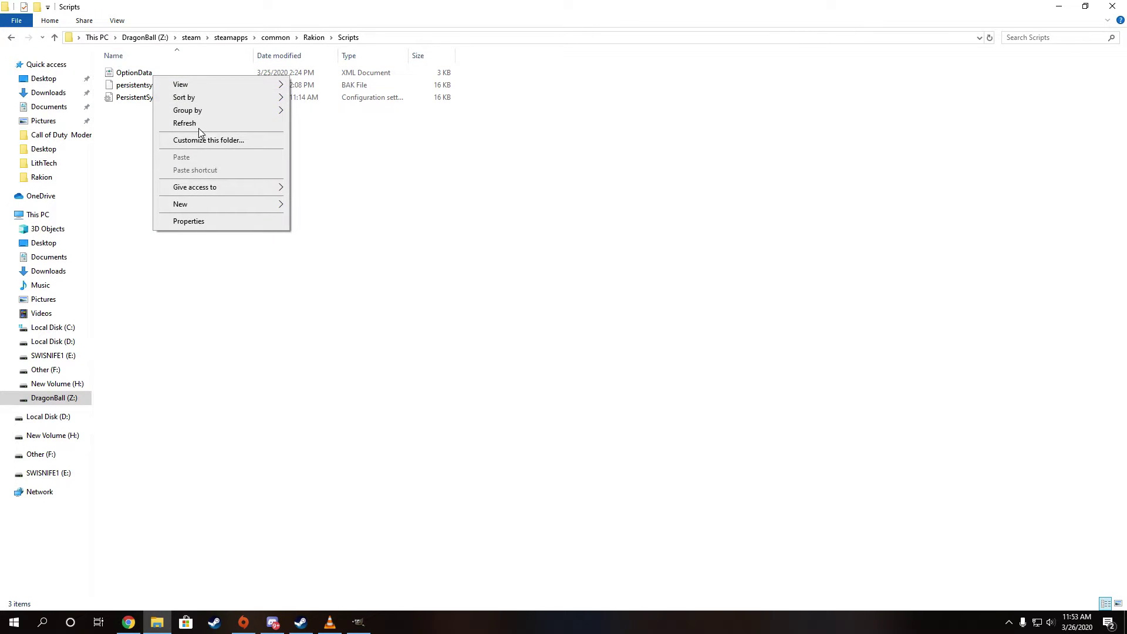
{"action": "left_click", "coordinate": [185, 122]}
{"action": "left_click", "coordinate": [144, 75]}
{"action": "right_click", "coordinate": [143, 75]}
{"action": "mouse_move", "coordinate": [179, 171]}
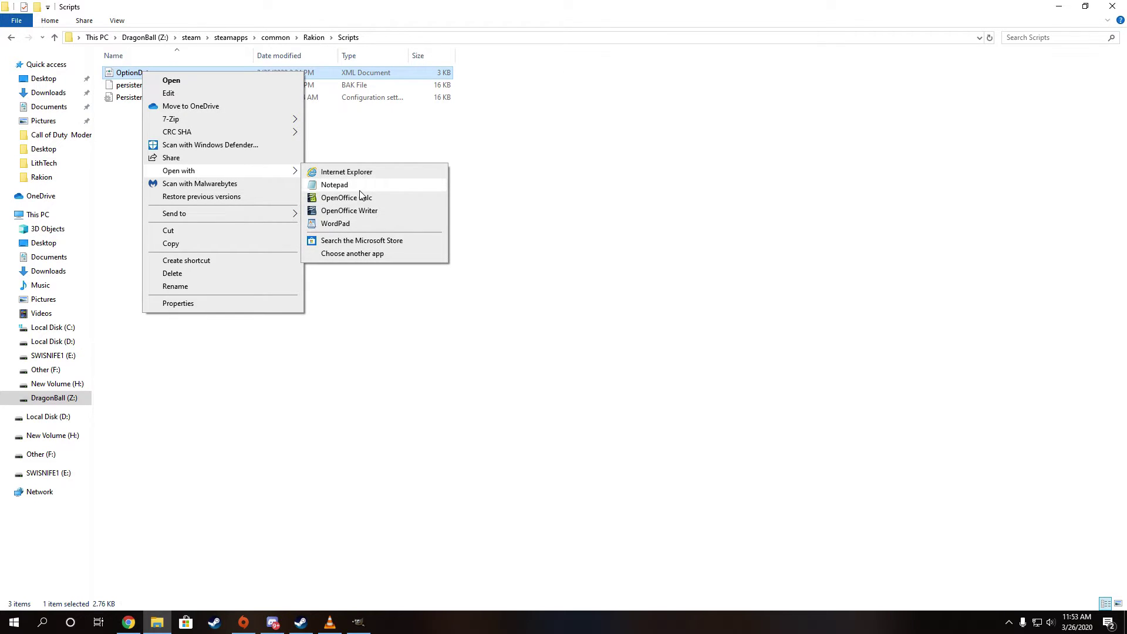
{"action": "left_click", "coordinate": [336, 185]}
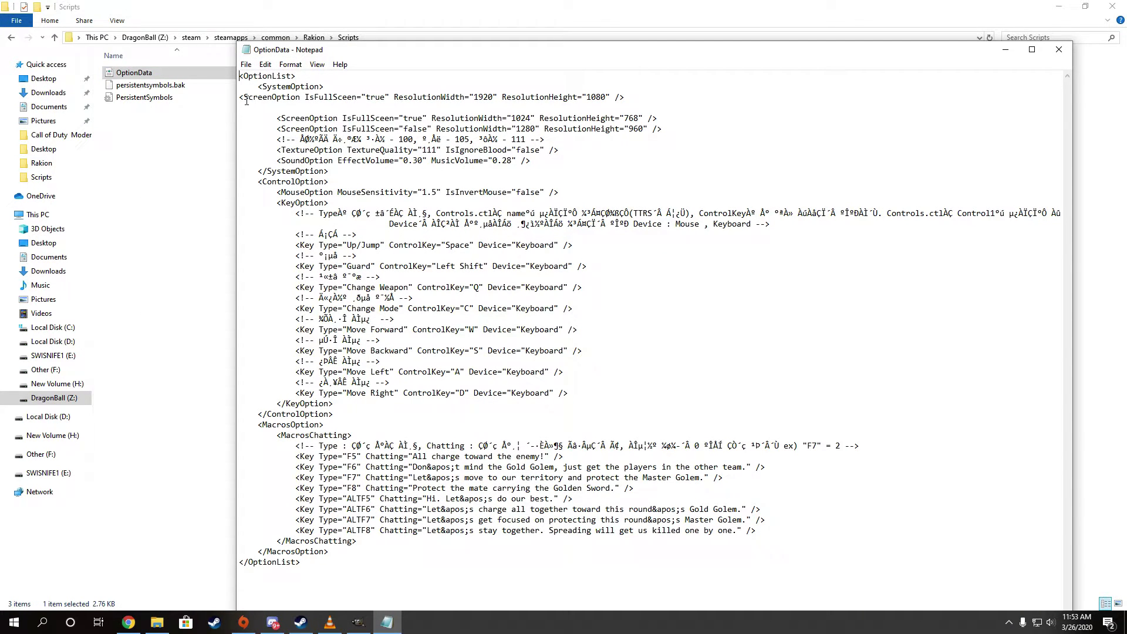
{"action": "left_click_drag", "start_coordinate": [240, 97], "coordinate": [640, 98]}
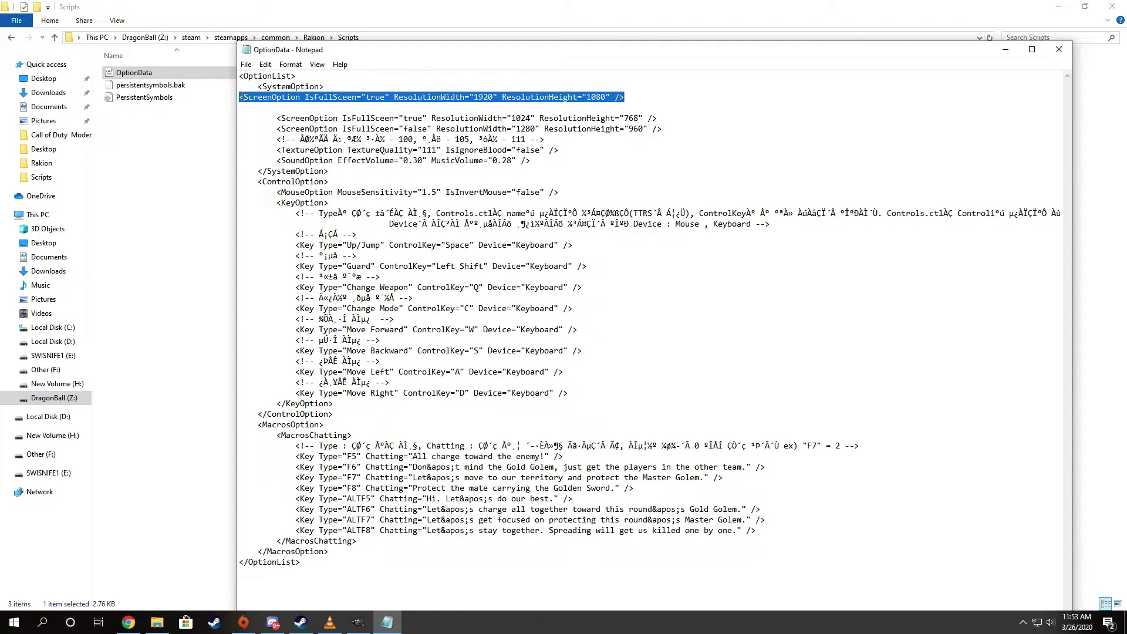
{"action": "left_click", "coordinate": [431, 89]}
{"action": "left_click_drag", "start_coordinate": [239, 98], "coordinate": [649, 98]}
{"action": "left_click", "coordinate": [246, 65]}
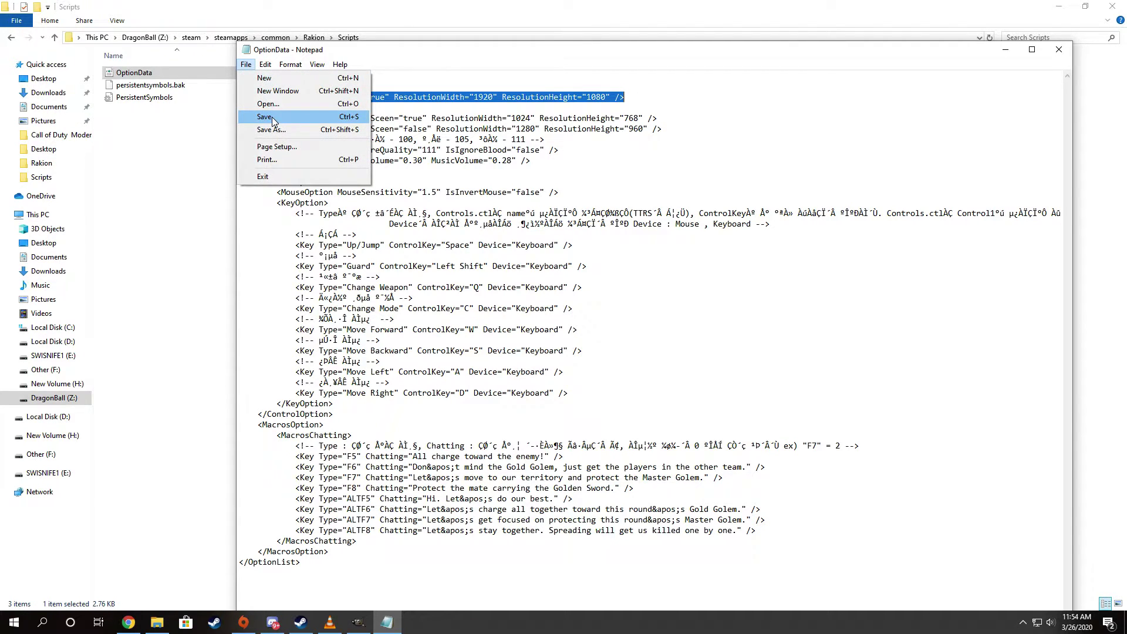
{"action": "left_click", "coordinate": [408, 53]}
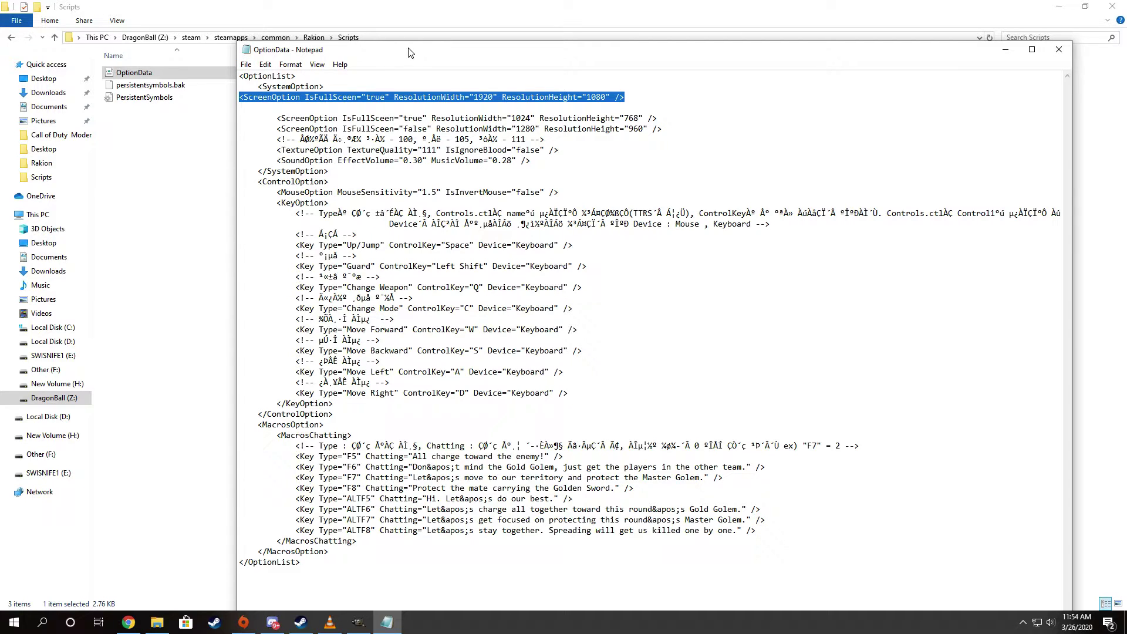